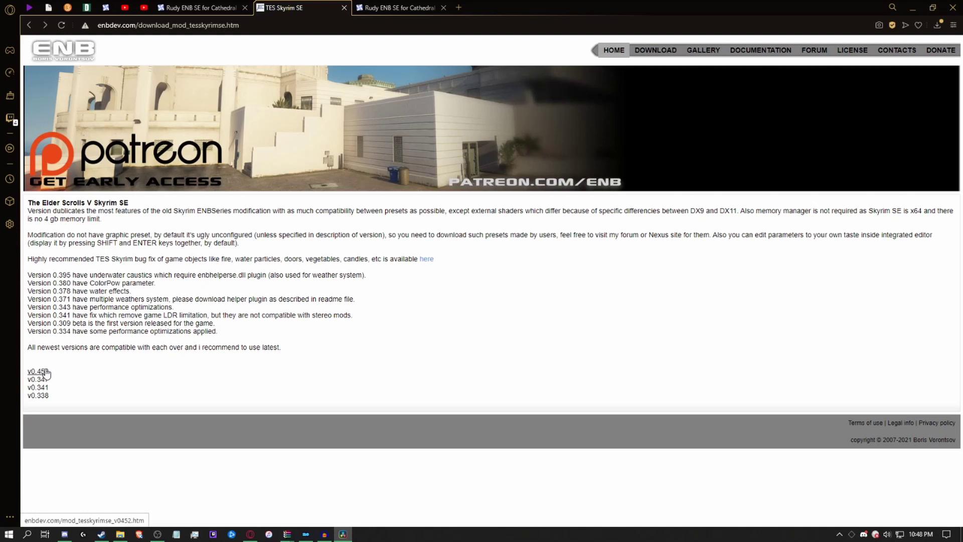
Download the ENBSeries v0.452 archive for Skyrim SE from the ENBDev site.
left_click(46, 373)
scroll(89, 340, "down", 3)
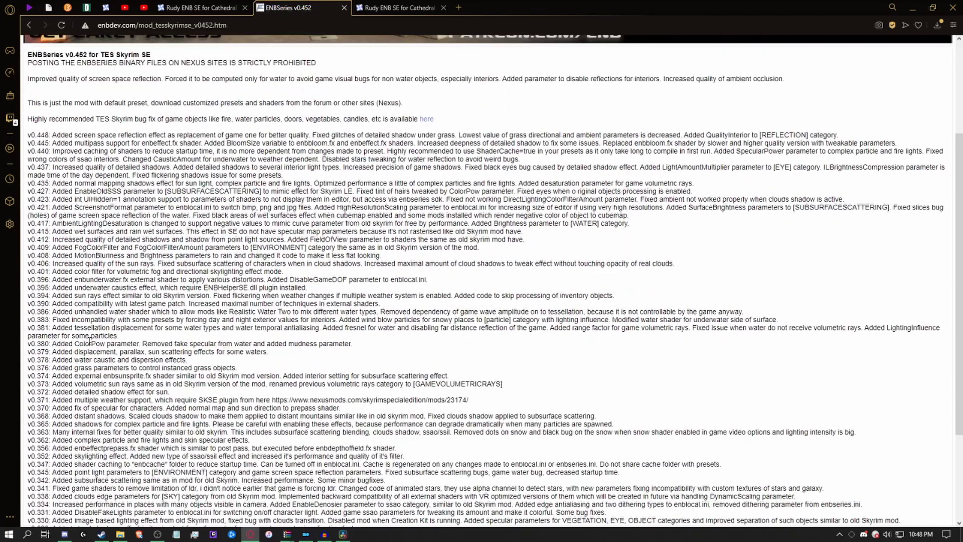
scroll(90, 341, "down", 3)
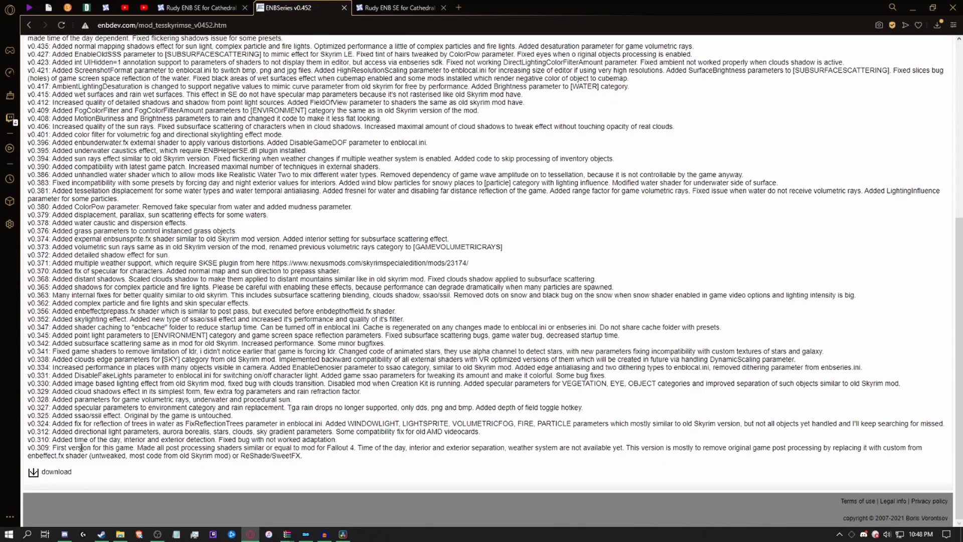
left_click(33, 473)
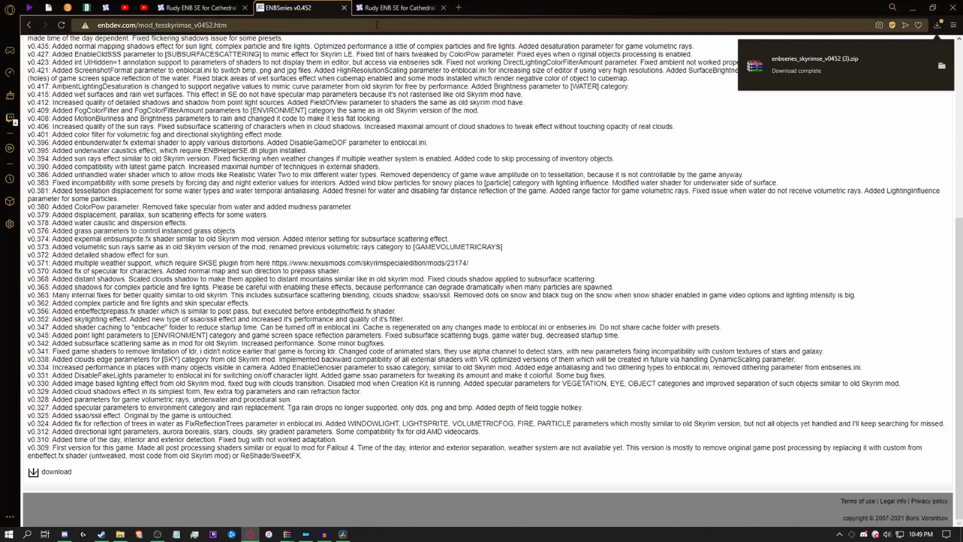
Return to the Rudy ENB SE mod page on Nexus.
left_click(372, 10)
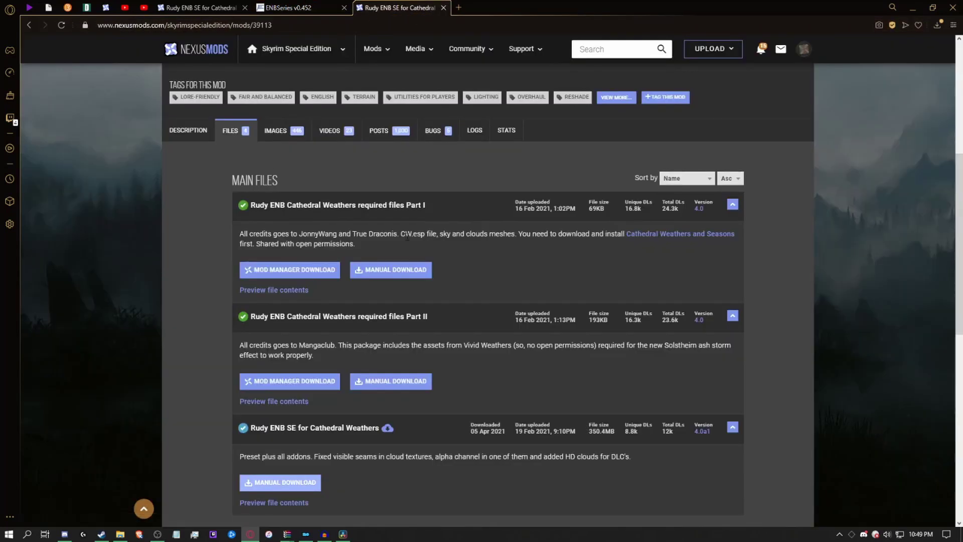
scroll(354, 203, "up", 4)
scroll(354, 203, "up", 1)
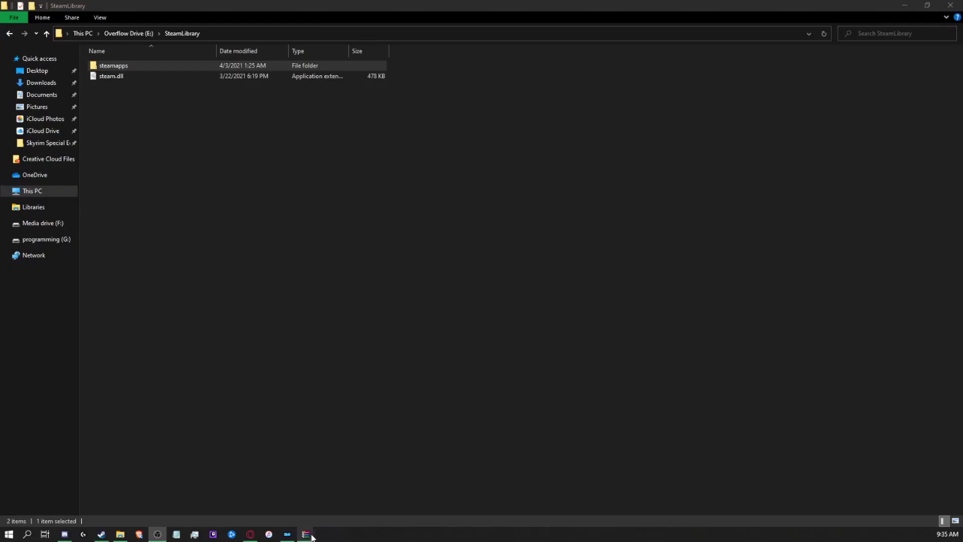
mouse_move(307, 533)
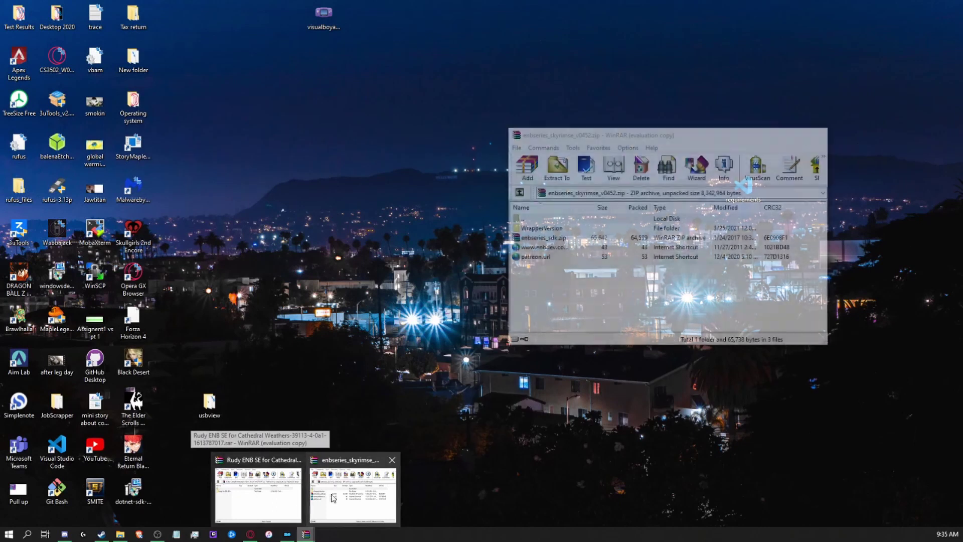
Open the downloaded ENBSeries archive, then browse to steamapps > common > Skyrim Special Edition.
left_click(342, 490)
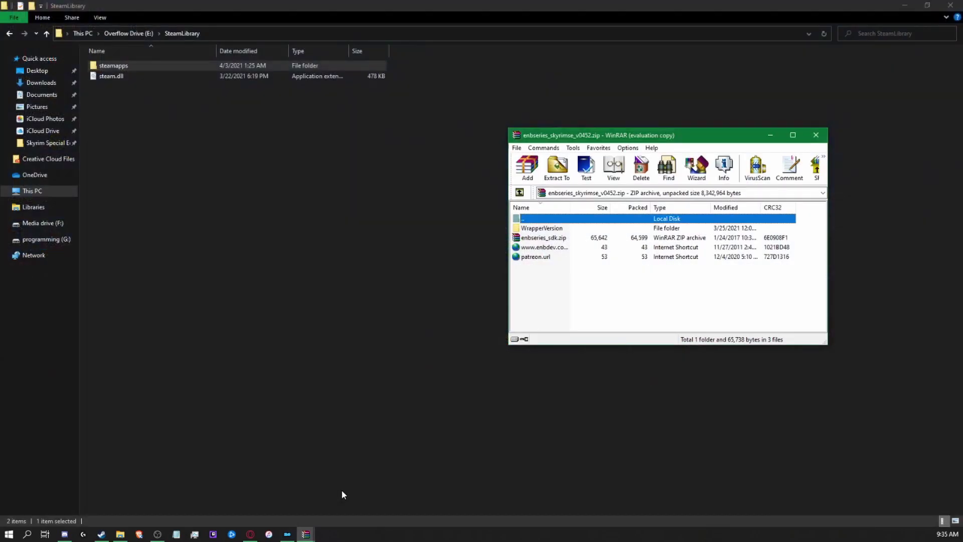
double_click(150, 64)
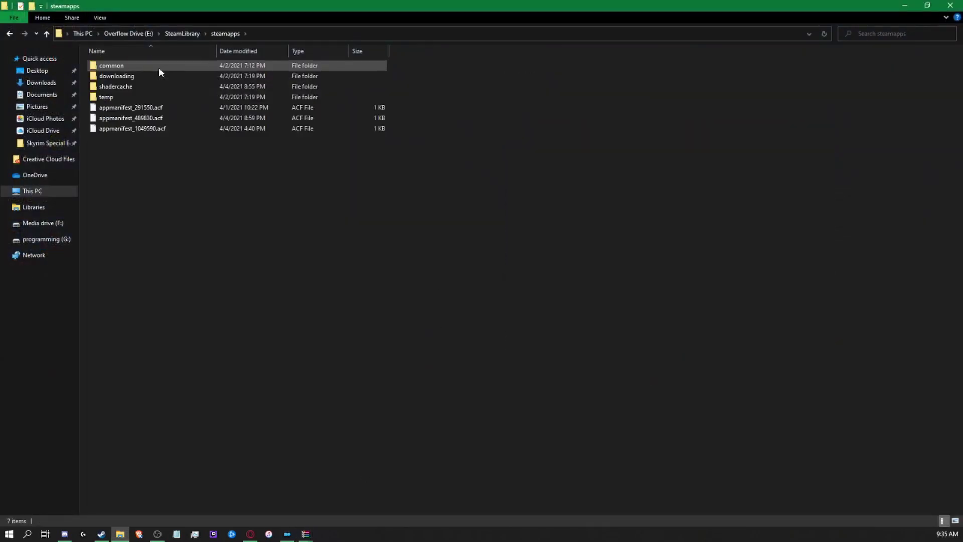
double_click(158, 68)
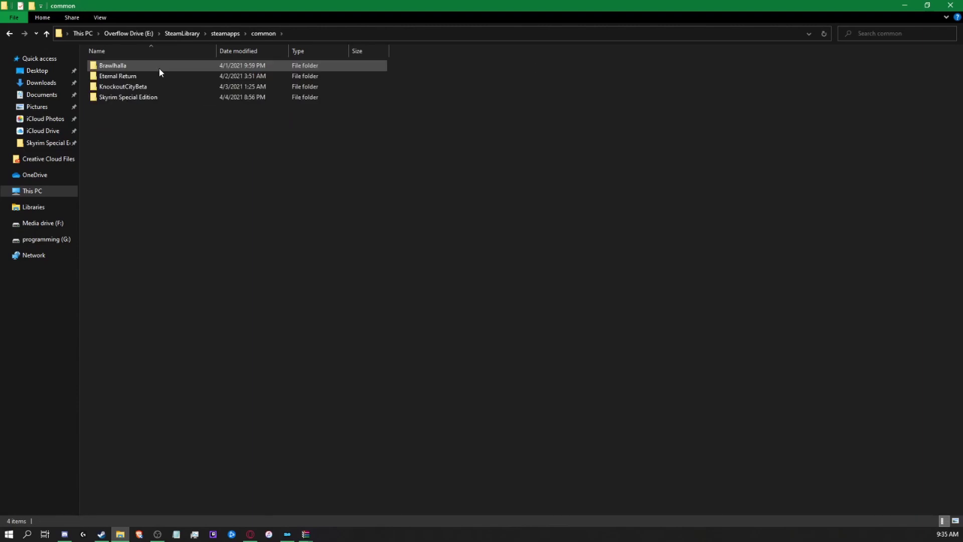
double_click(140, 96)
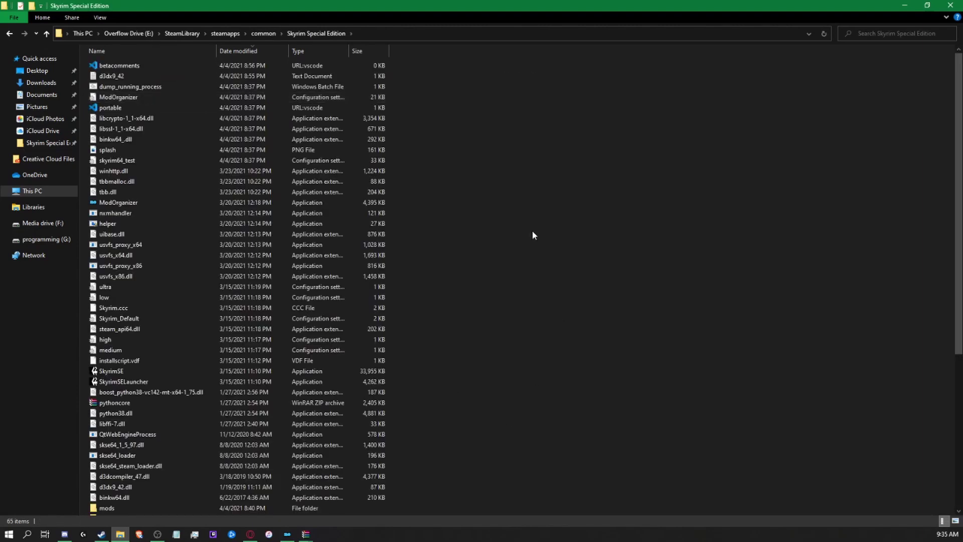
scroll(551, 271, "down", 8)
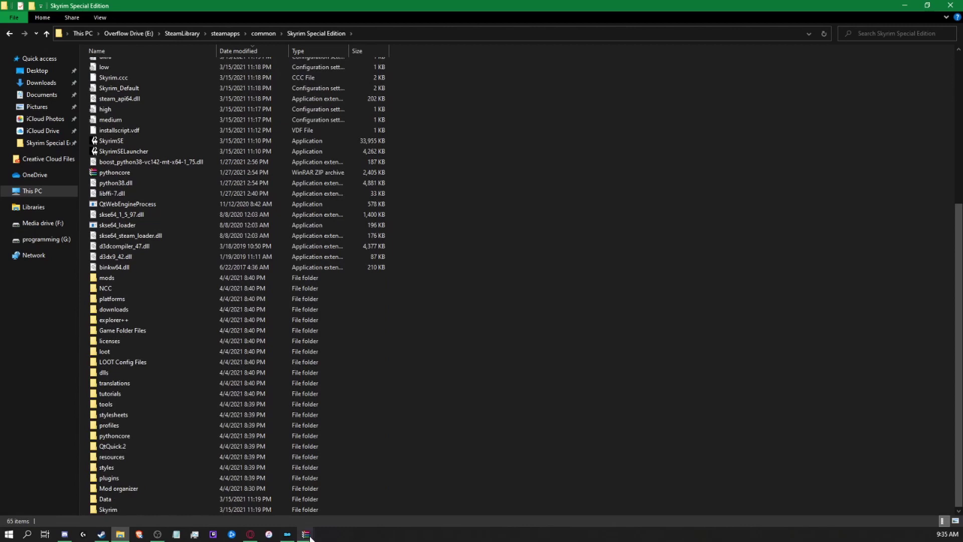
Open the WrapperVersion folder inside the ENBSeries v0.452 archive in WinRAR.
mouse_move(305, 533)
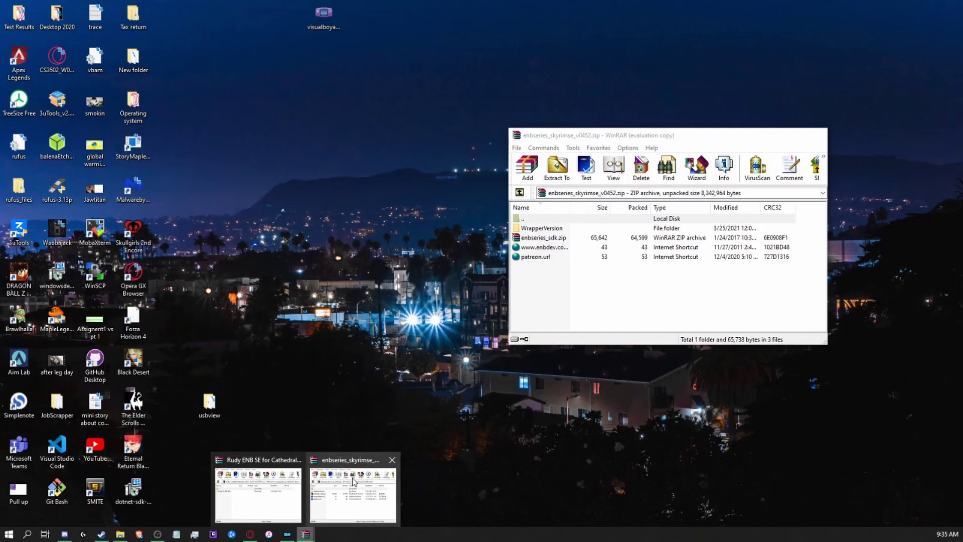
left_click(353, 480)
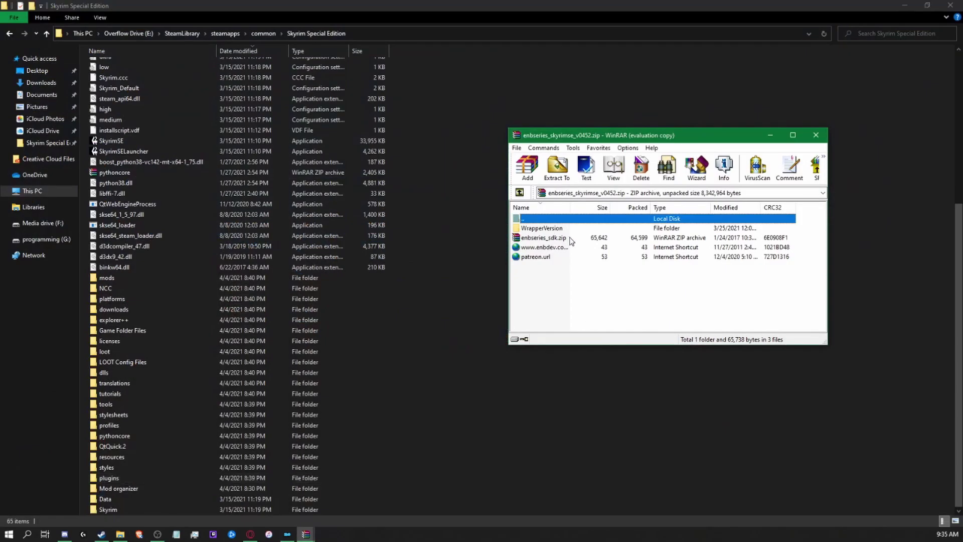
left_click(550, 237)
left_click(549, 231)
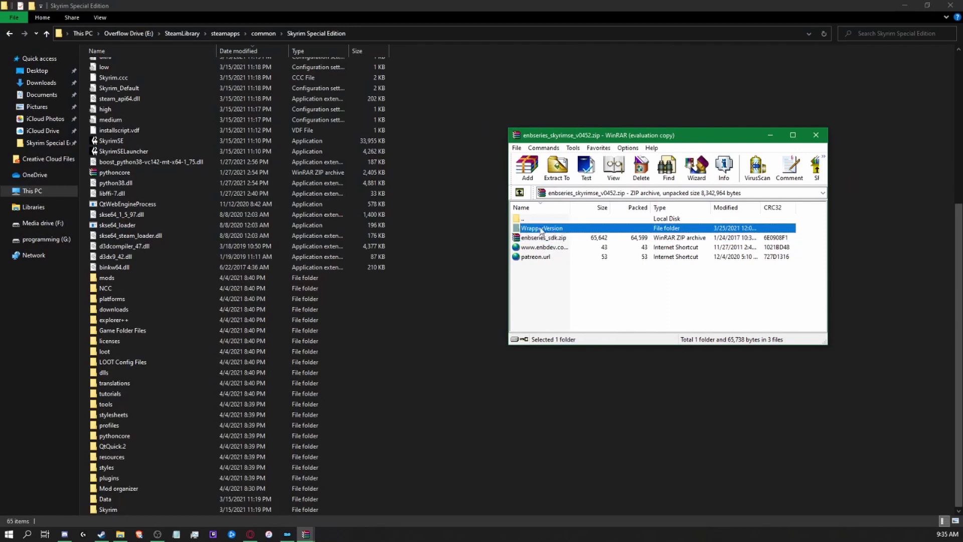
double_click(532, 231)
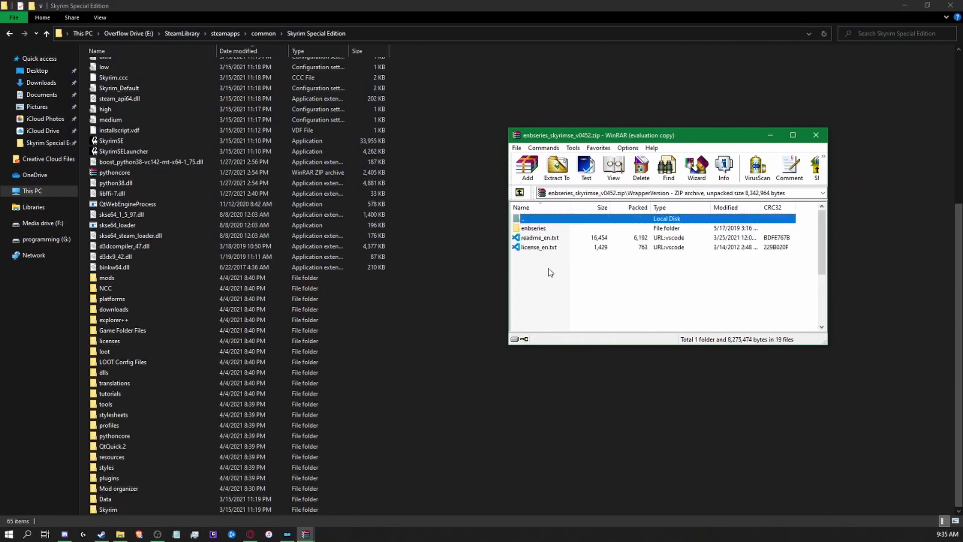
left_click(545, 232)
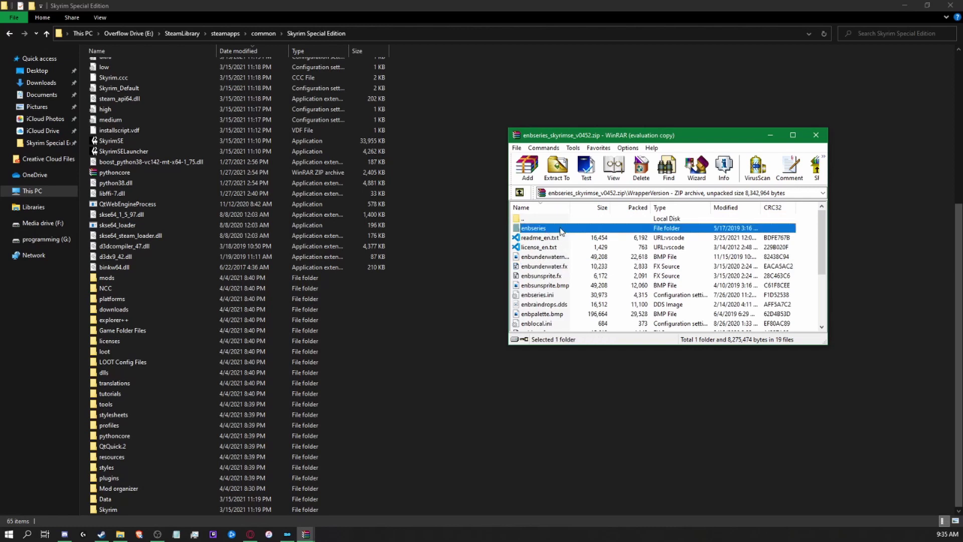
scroll(561, 233, "down", 1)
scroll(610, 261, "up", 1)
scroll(584, 248, "down", 3)
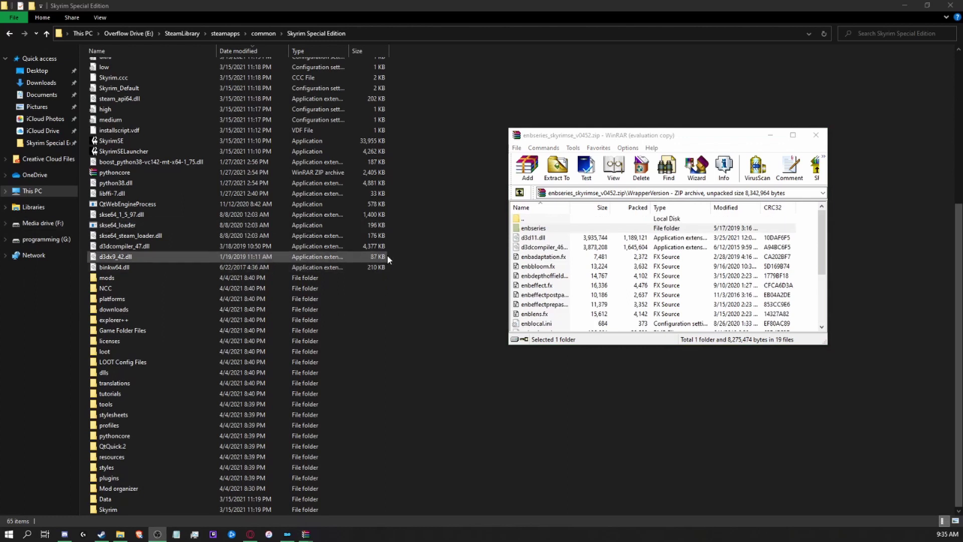
Select the enbseries folder and all WrapperVersion files, then drag them into Skyrim Special Edition.
left_click(542, 231)
left_click(540, 231)
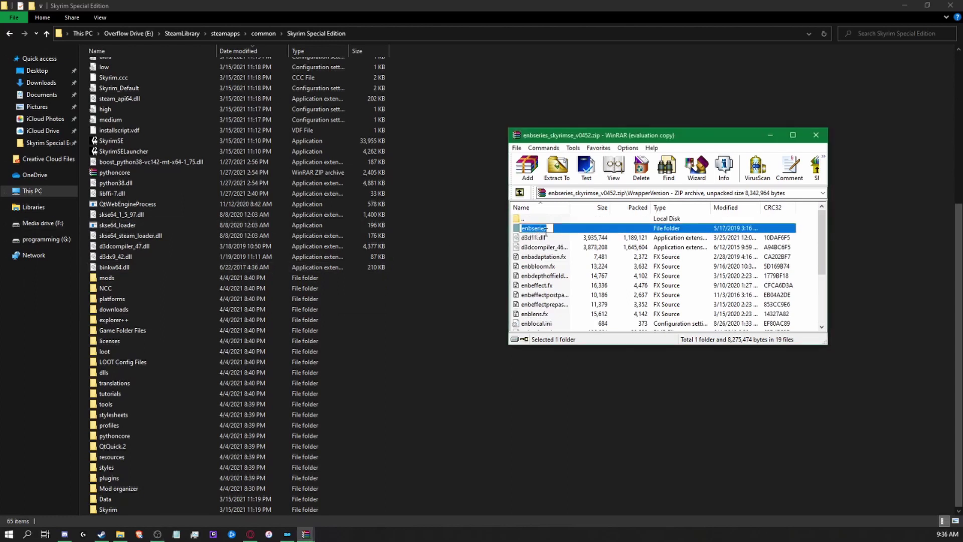
left_click(600, 231)
key("shift+Down")
key("shift+Down")
key("shift+Down")
key("shift+Down")
key("shift+Down")
key("shift+Down")
key("shift+Down")
key("shift+Down")
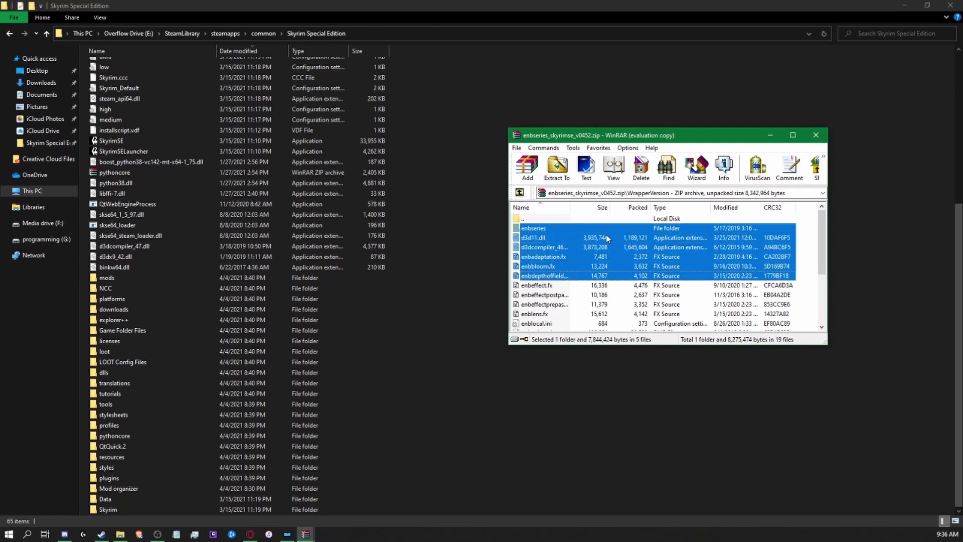
key("shift+Down")
key("shift+Down")
key("shift+Down")
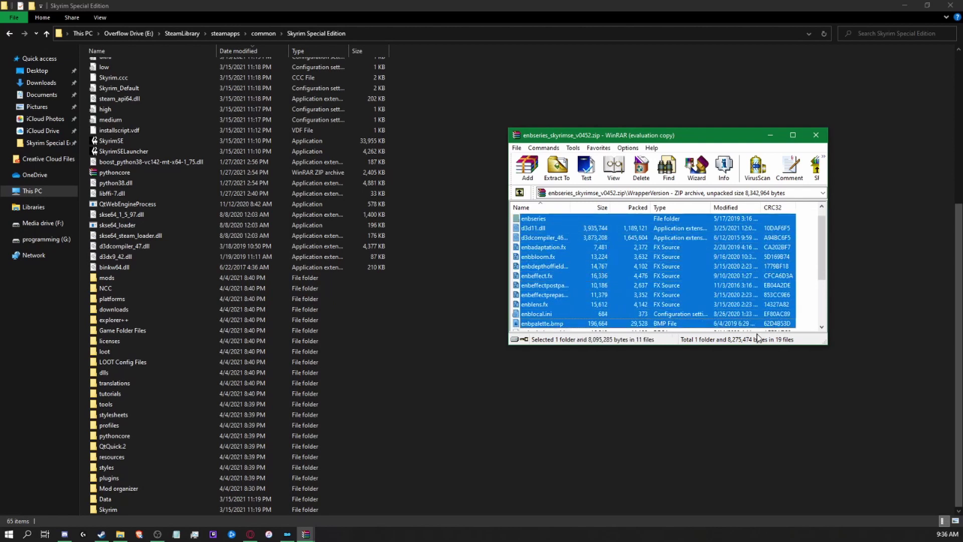
left_click_drag(823, 253, 823, 281)
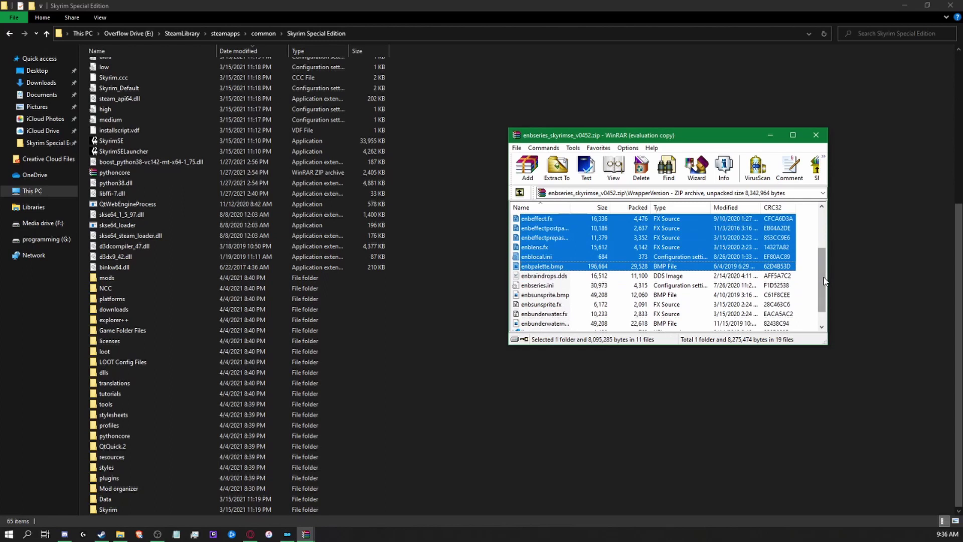
key("shift+Down")
key("shift+Down")
key("shift+Down")
key("shift+Down")
key("shift+Down")
key("shift+Down")
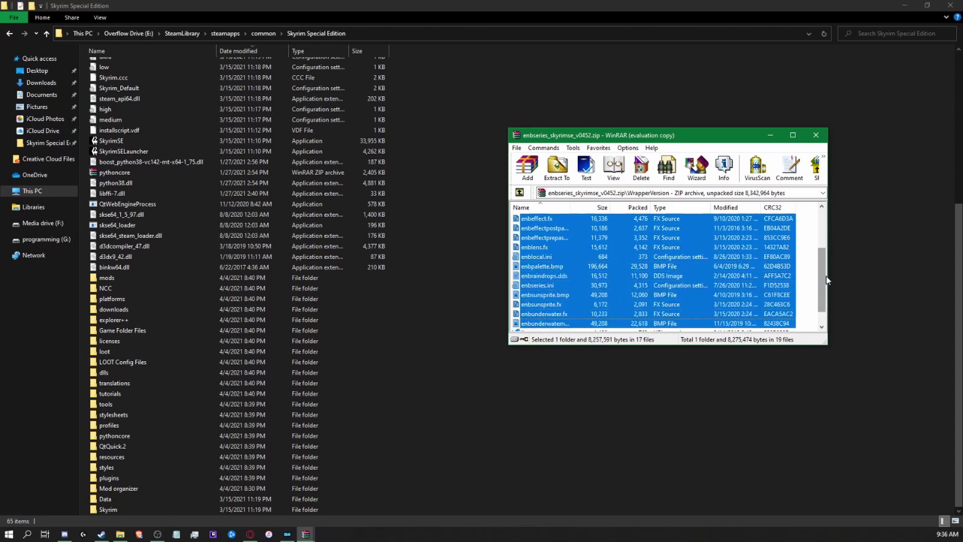
left_click_drag(824, 281, 823, 317)
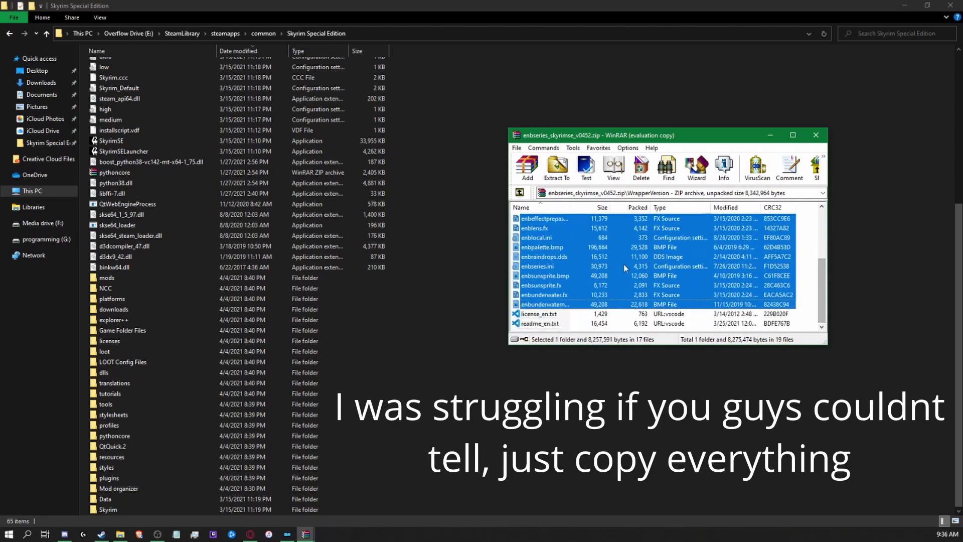
left_click_drag(605, 250, 450, 380)
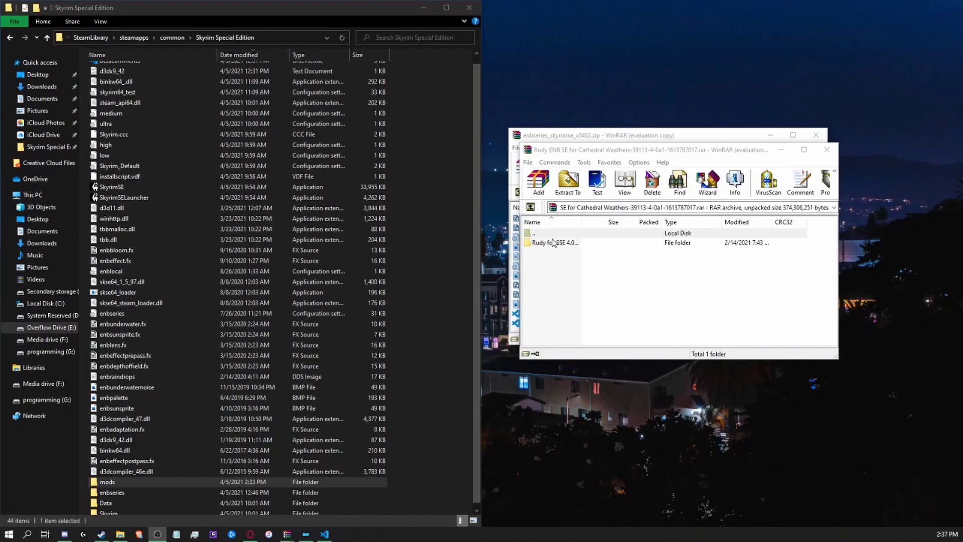
Drag the contents of Rudy for SSE 4.0a1 CW's Cathedral Weathers [ Skyrim SE folder ] into the game folder.
left_click(553, 243)
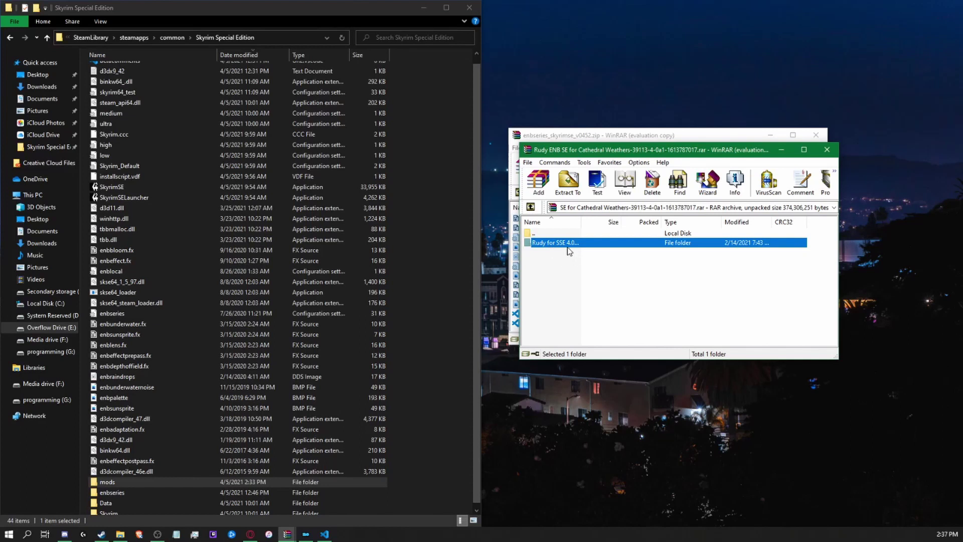
double_click(546, 243)
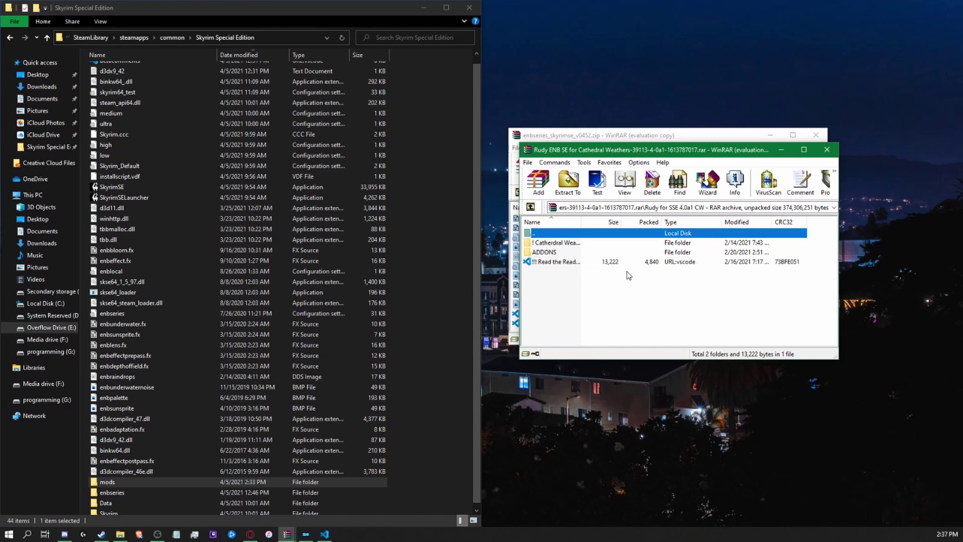
double_click(571, 244)
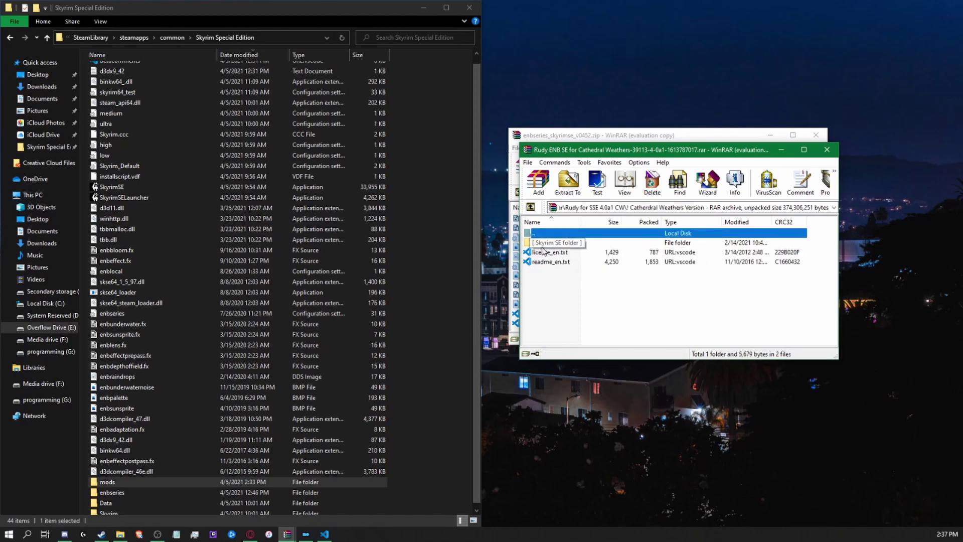
double_click(568, 245)
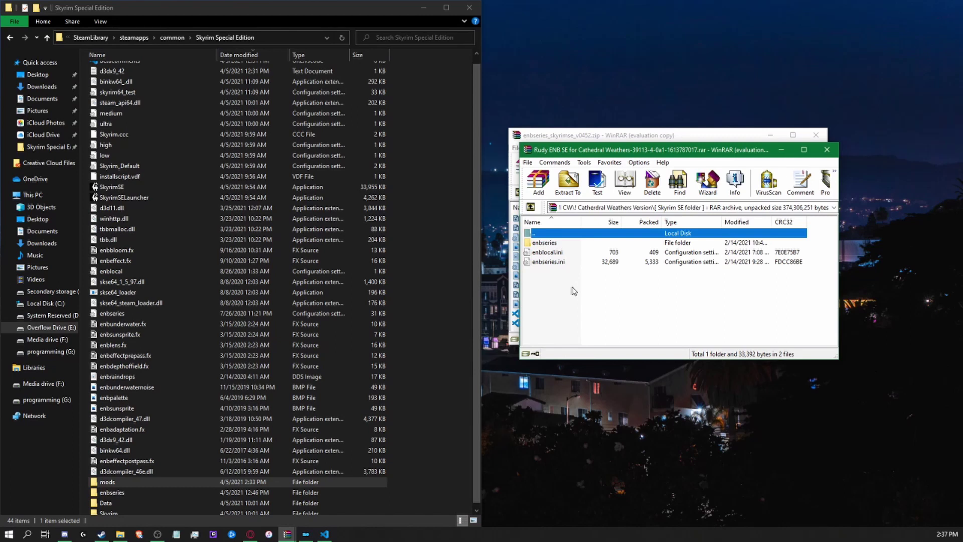
left_click_drag(574, 291, 440, 329)
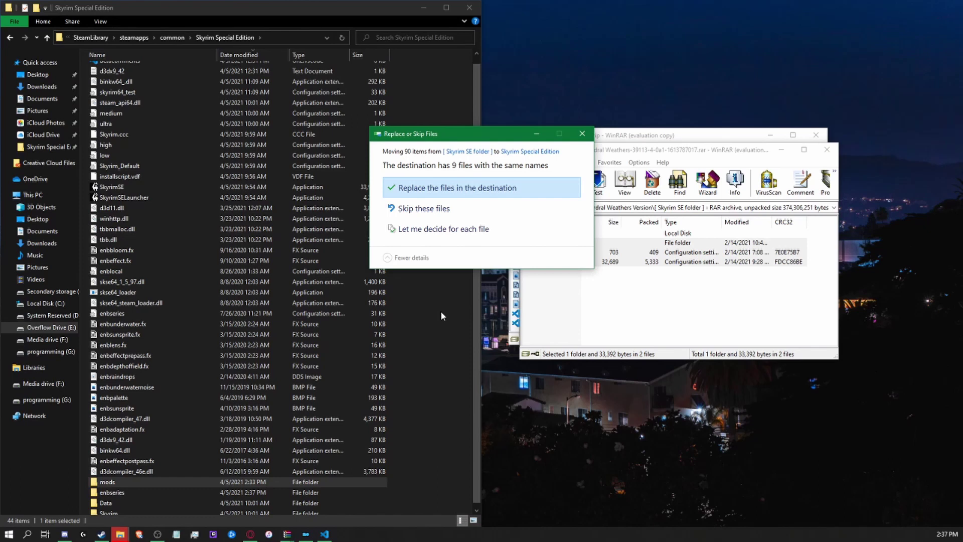
Choose to replace the nine same-named files in the destination.
key("Down")
key("Return")
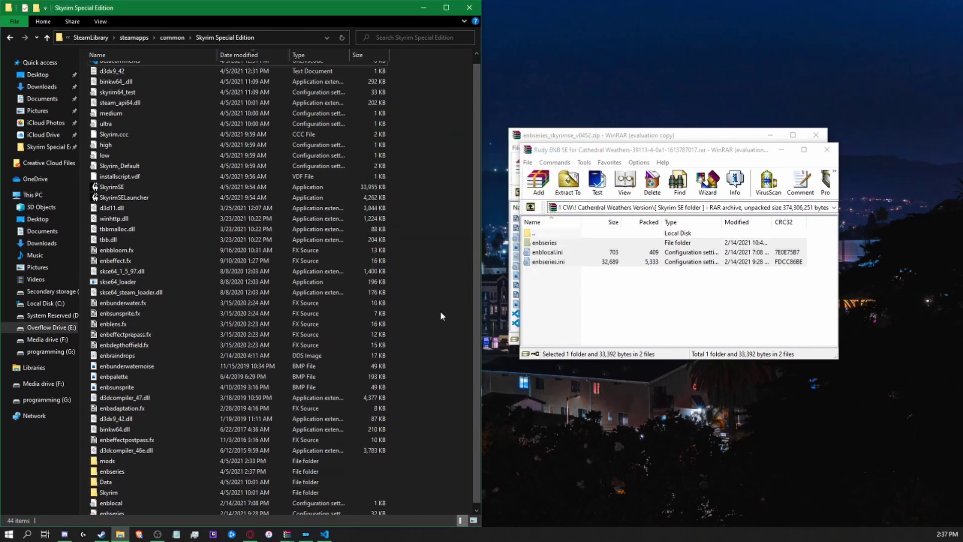